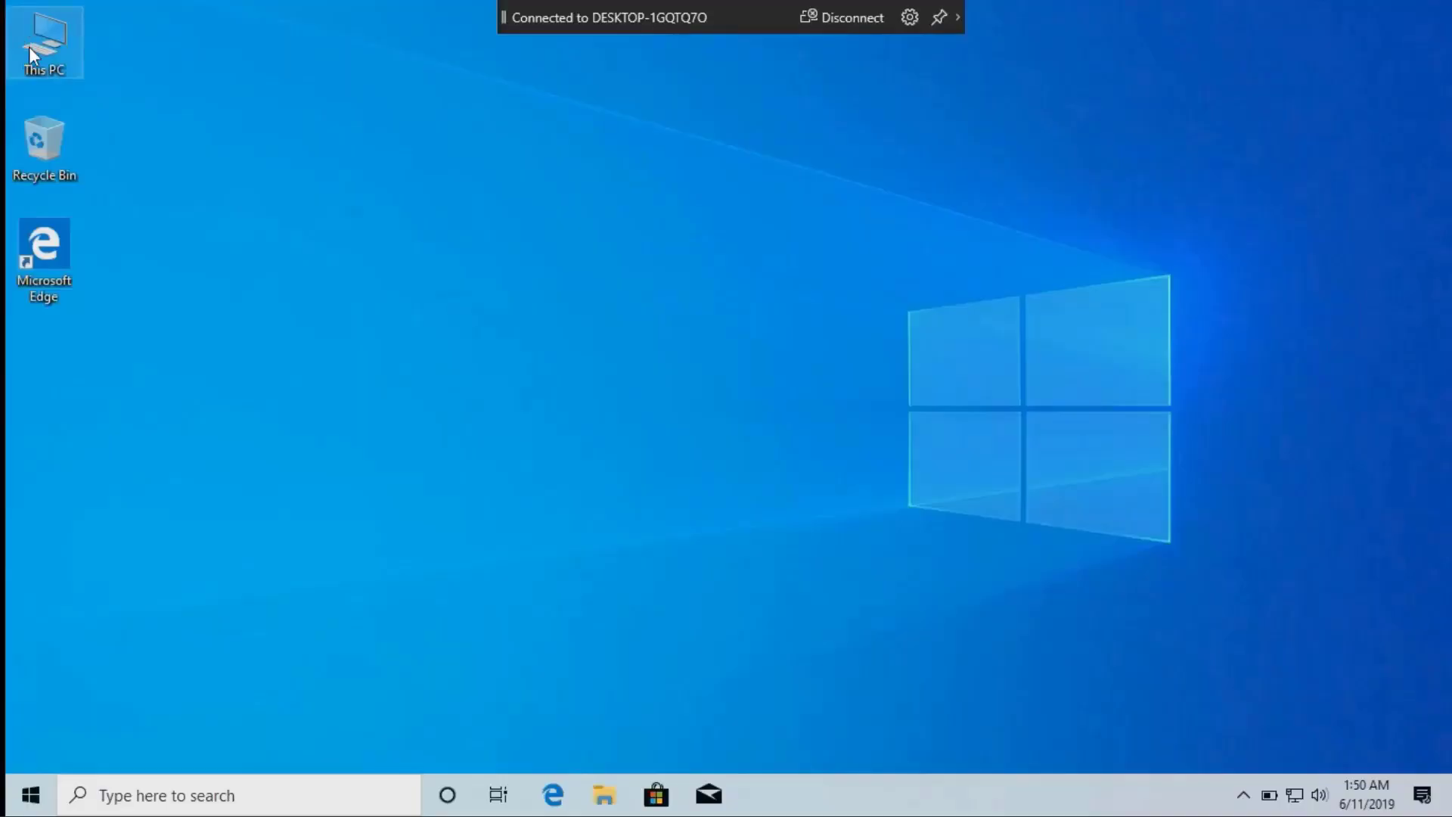
# - Search Start for 'act' and open the Activation page, showing Windows 10 Home in S mode
pyautogui.rightClick(28, 47)
pyautogui.click(130, 289)
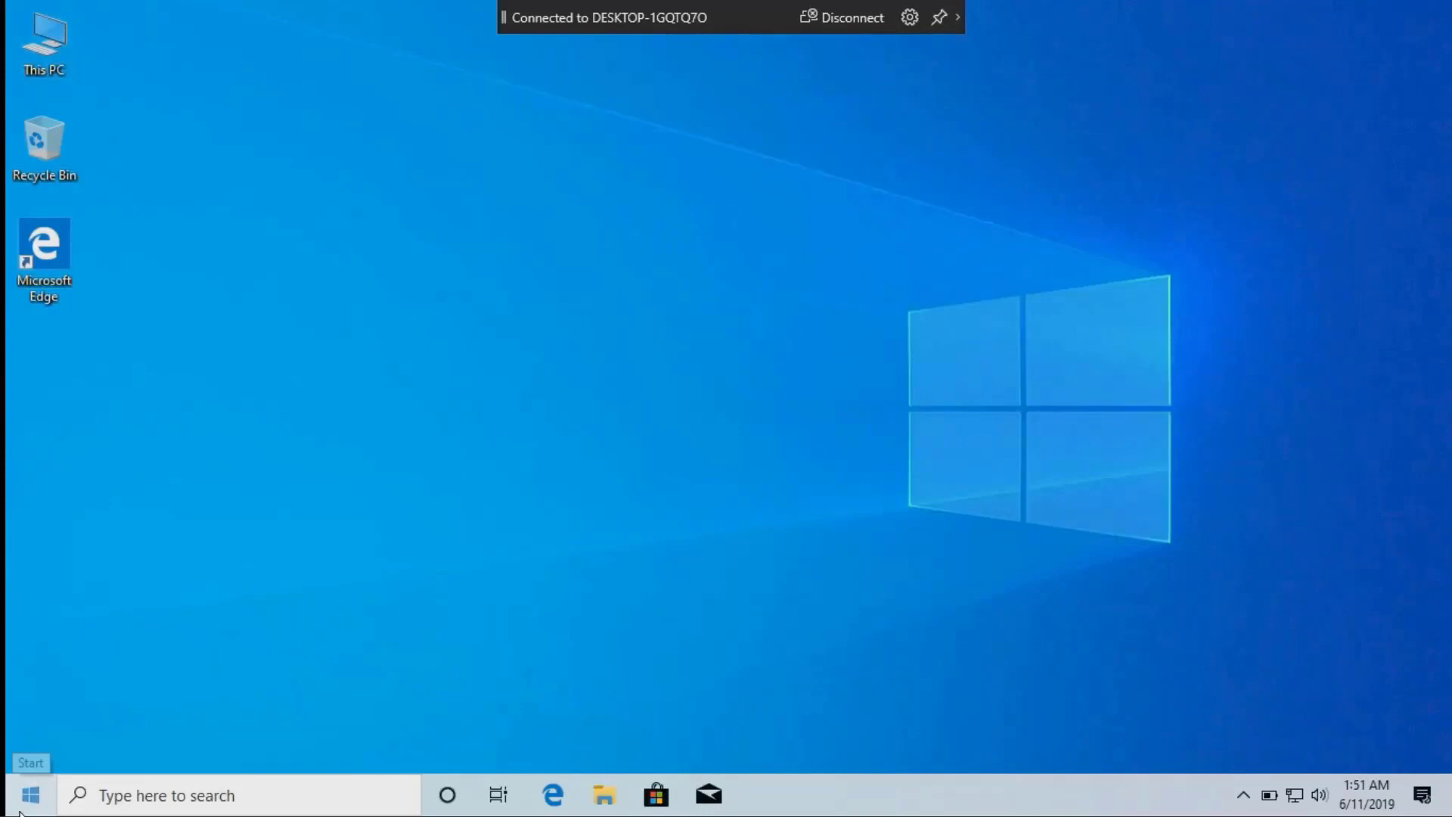
pyautogui.press('super')
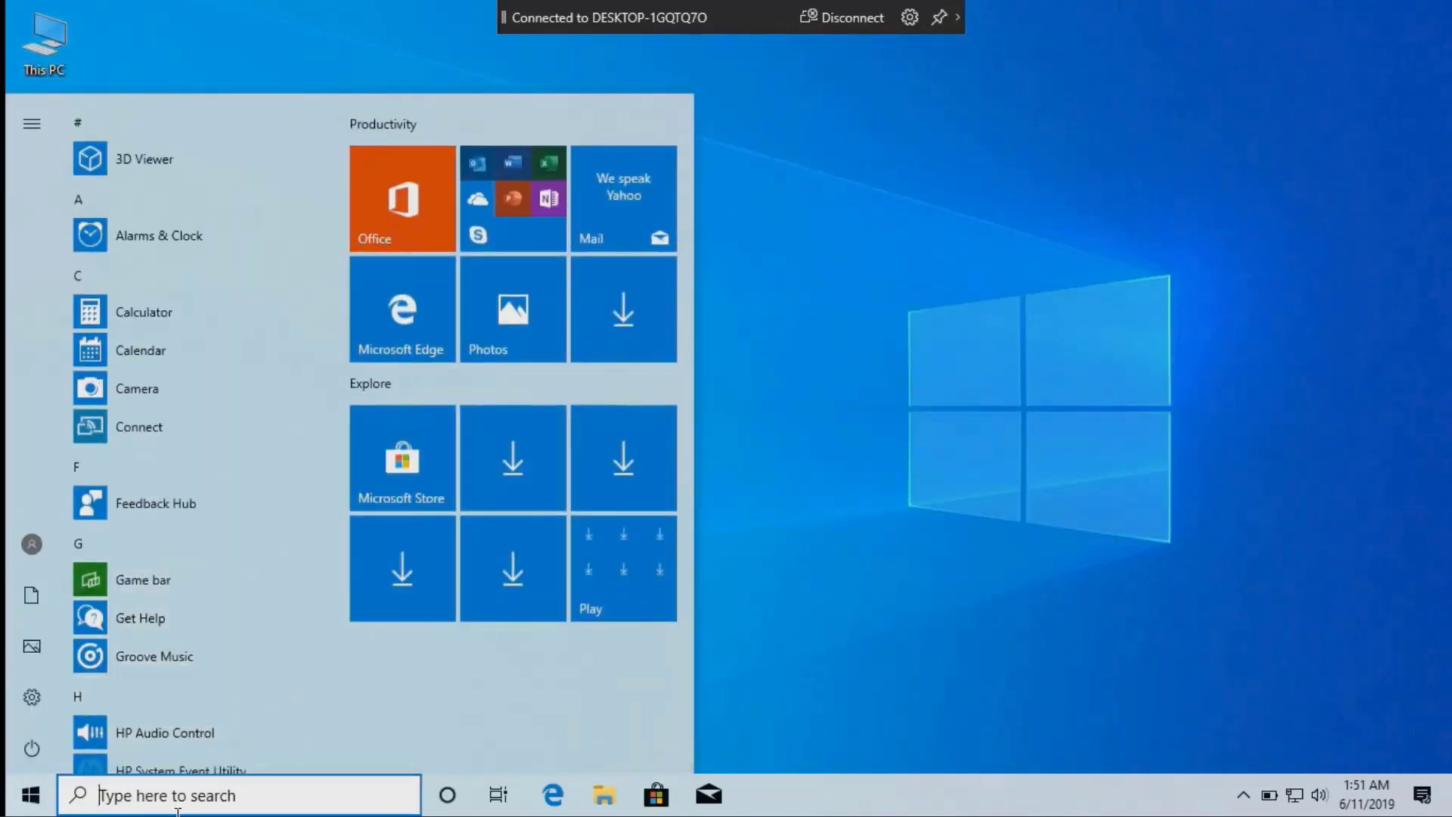
pyautogui.write('act')
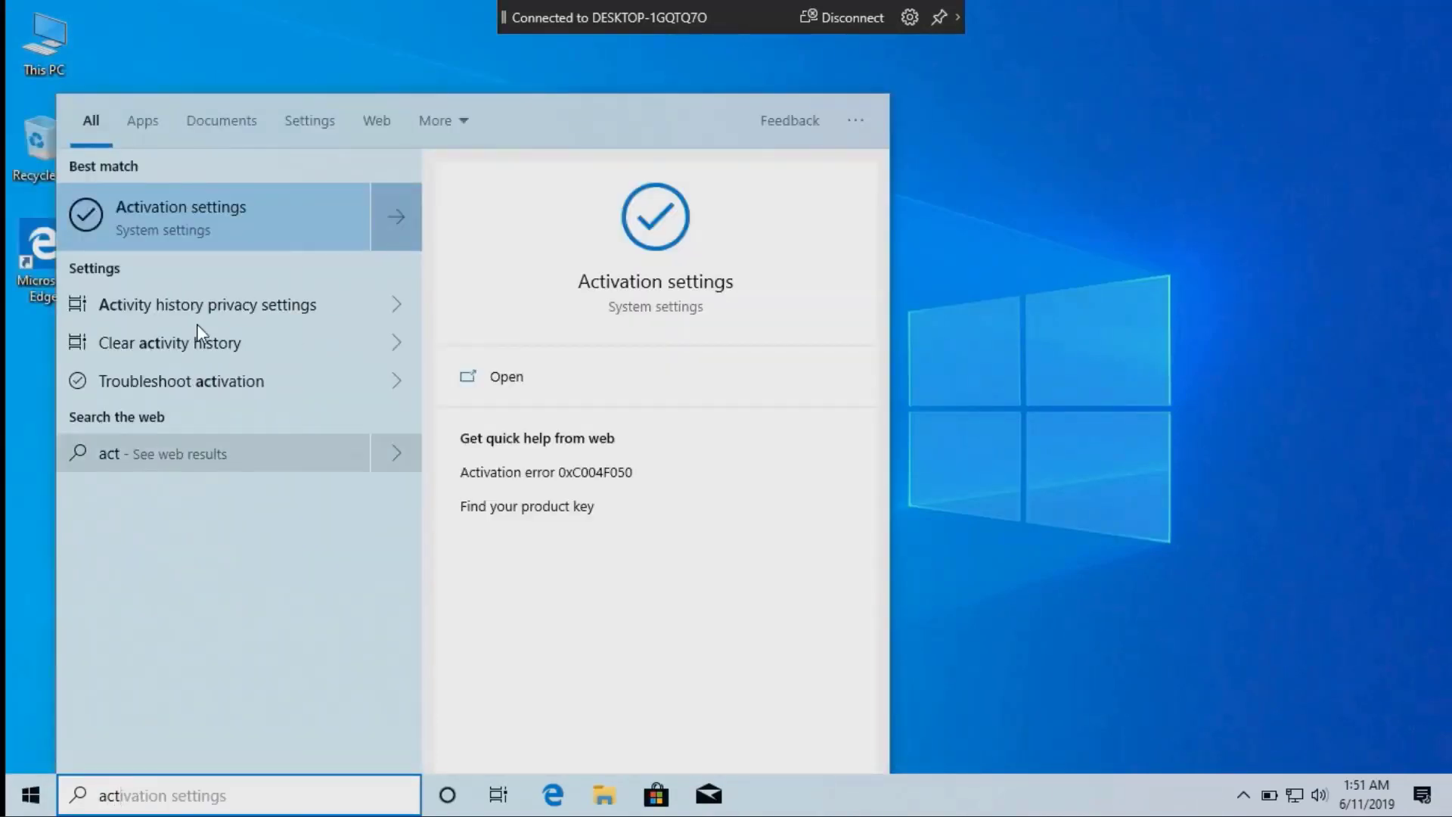
pyautogui.click(232, 237)
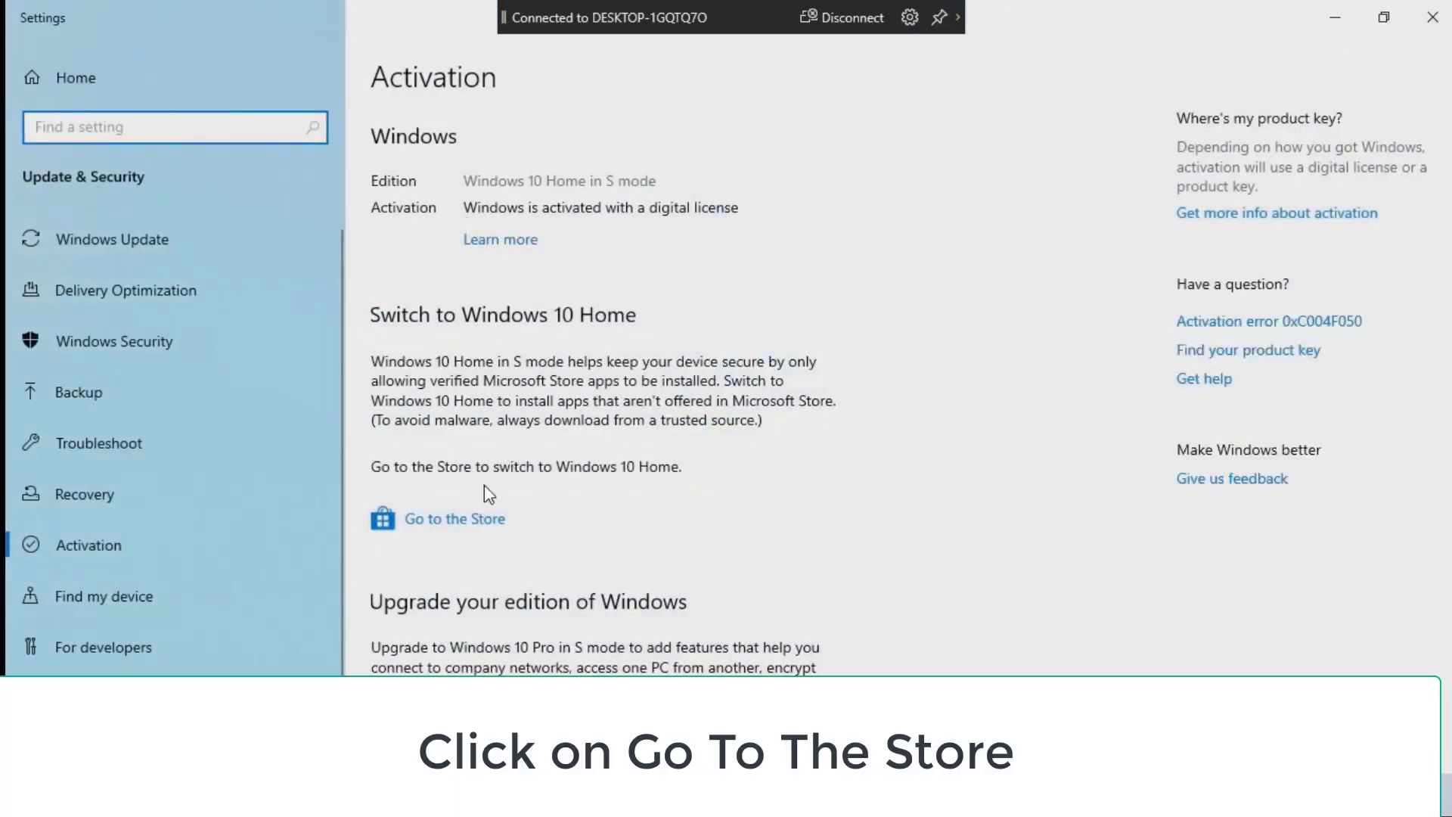
# - Follow the 'Go to the Store' link under Switch to Windows 10 Home
pyautogui.click(452, 525)
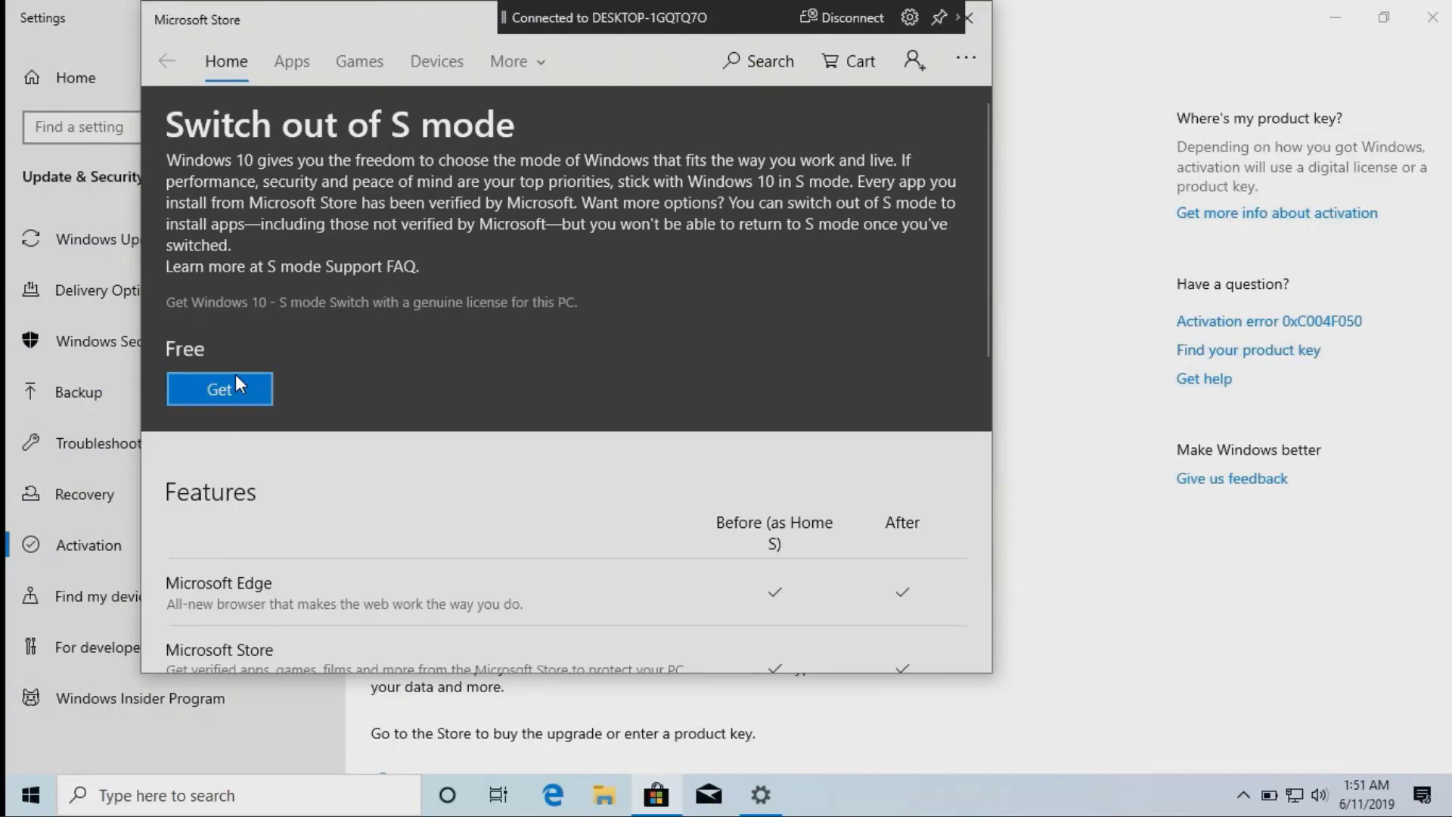
# - Choose Get on the free Switch out of S mode offer
pyautogui.click(237, 386)
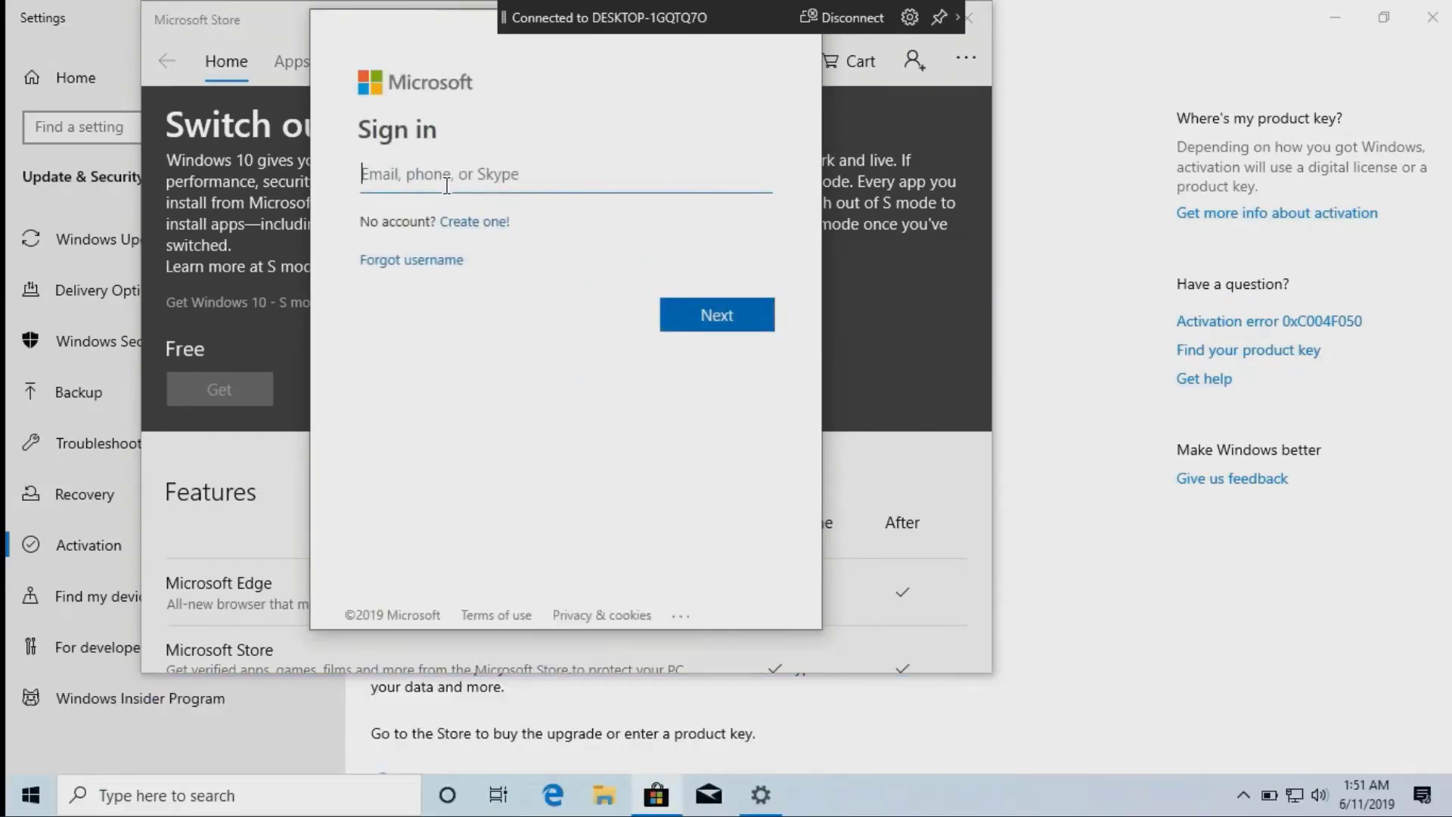
# - Sign in with the pasted account email and password, retrying after the rejected password
pyautogui.hotkey('ctrl', 'v')
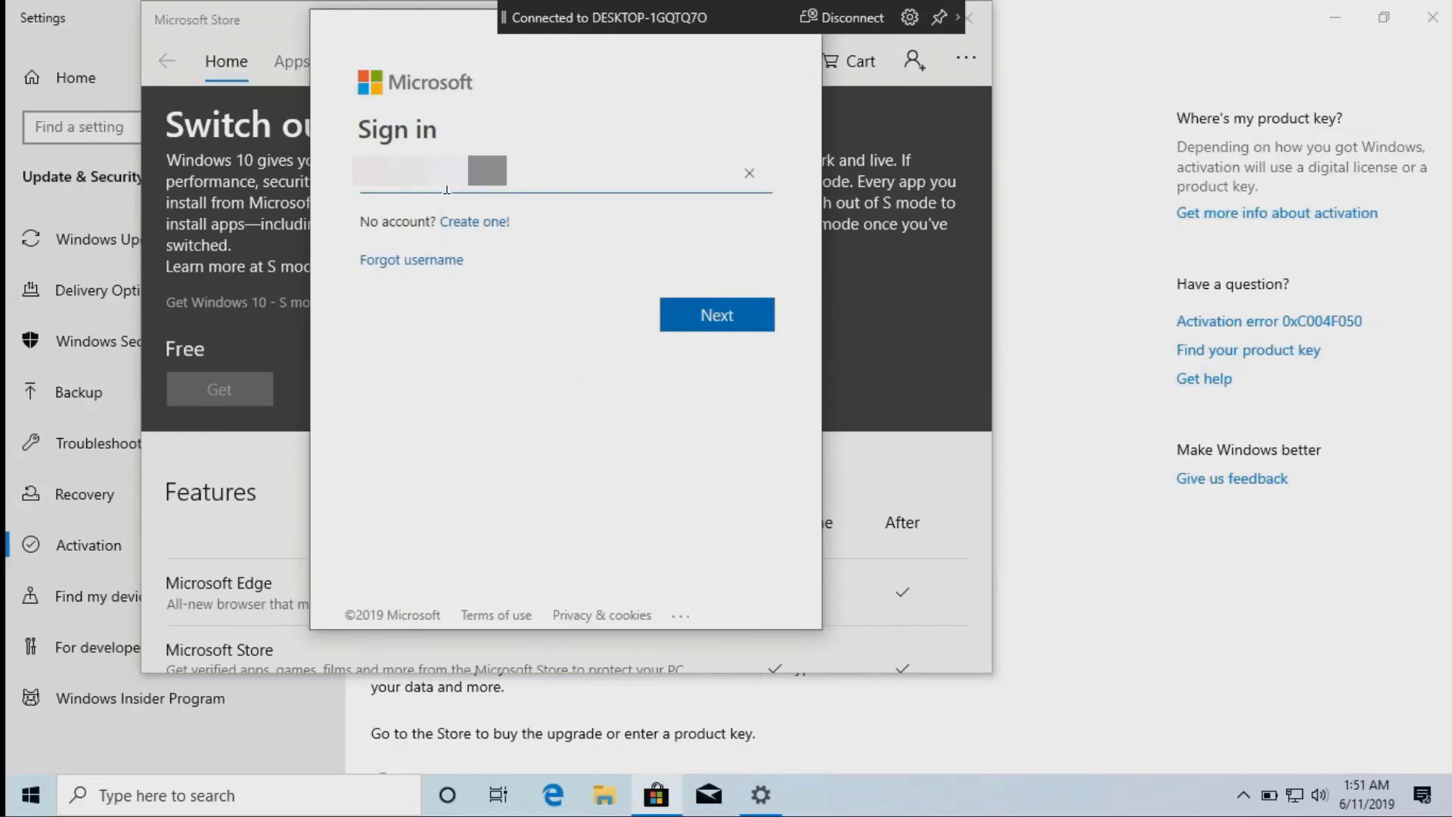
pyautogui.click(726, 324)
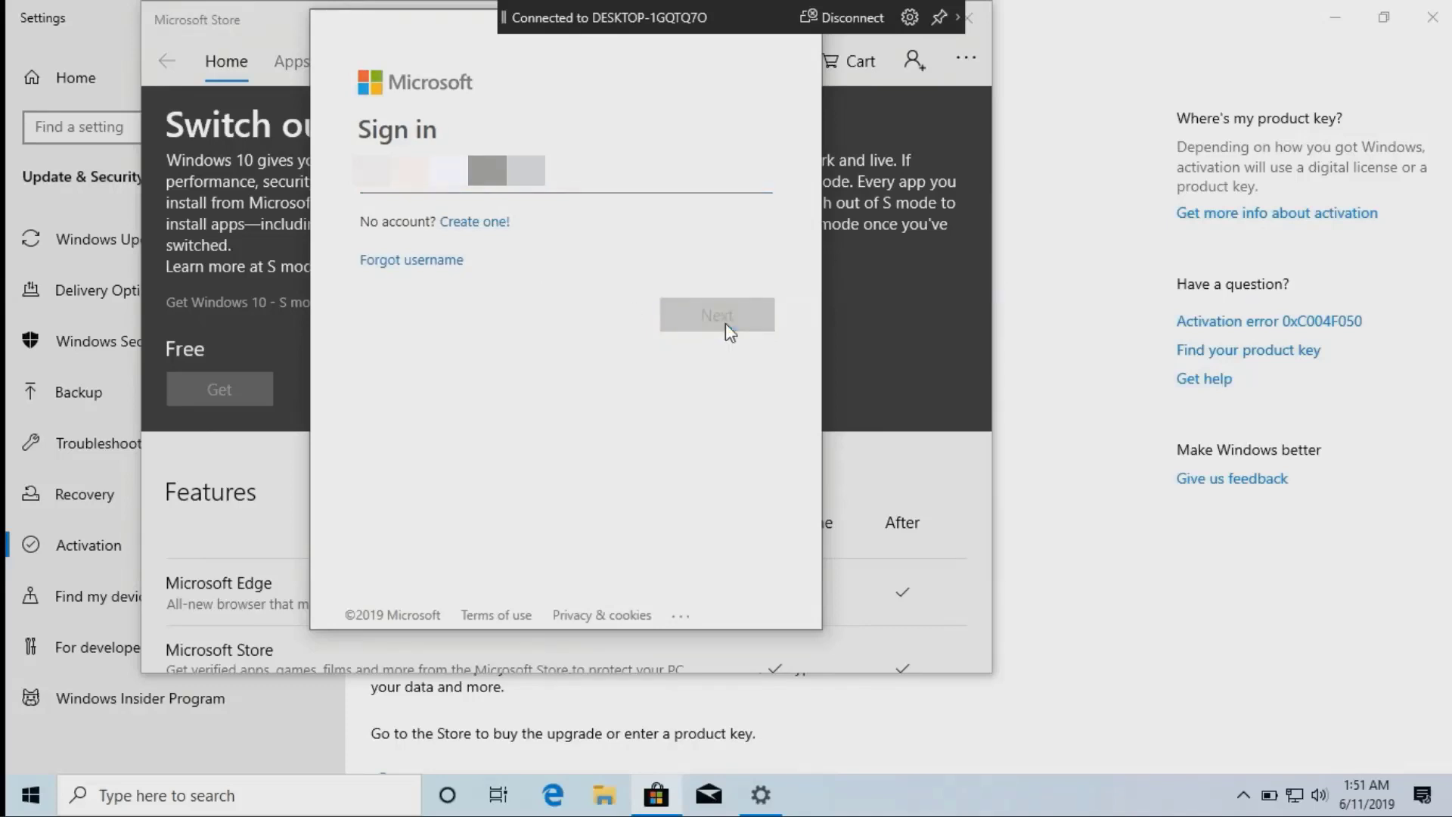
pyautogui.write('****')
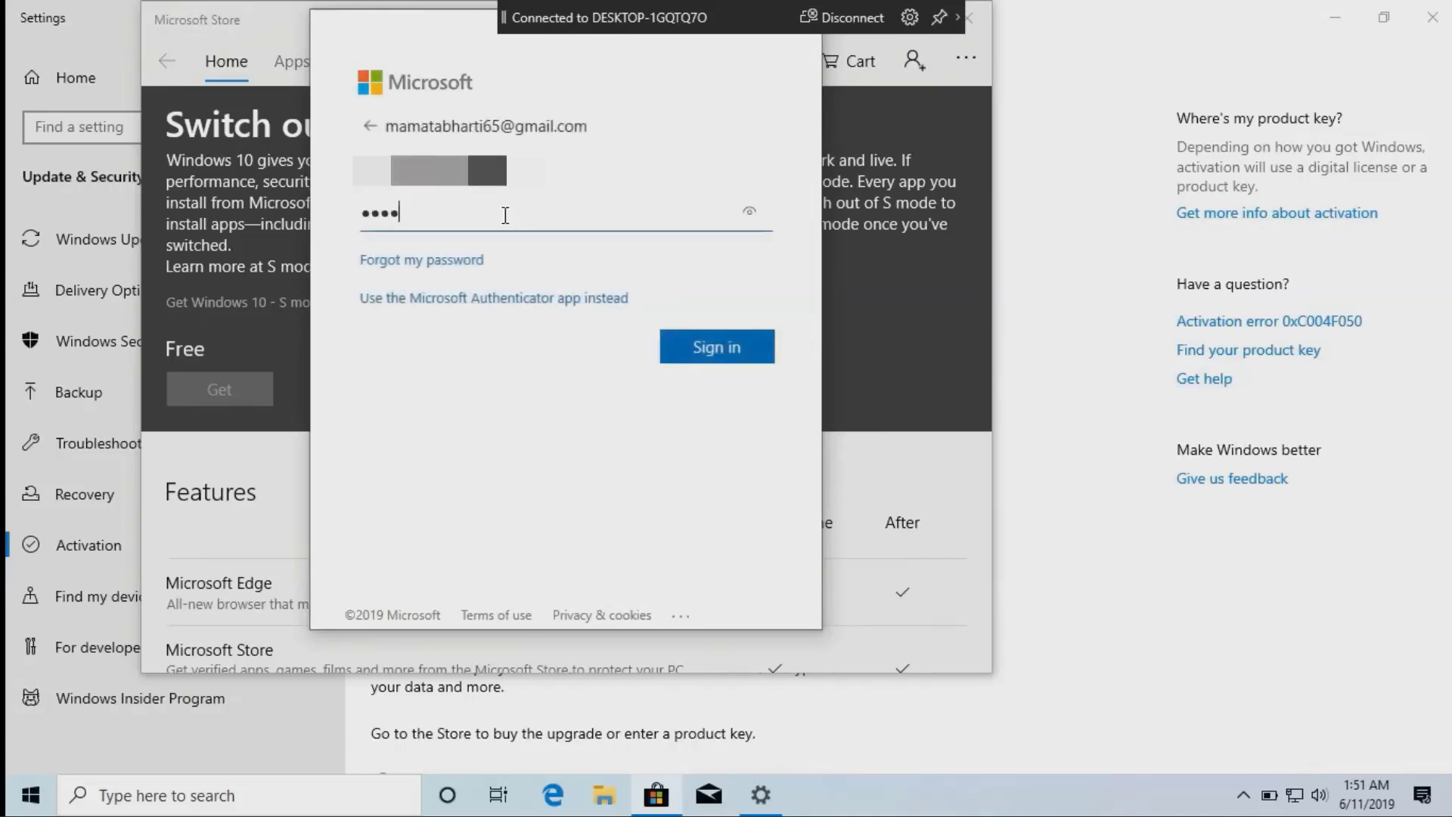
pyautogui.write('****')
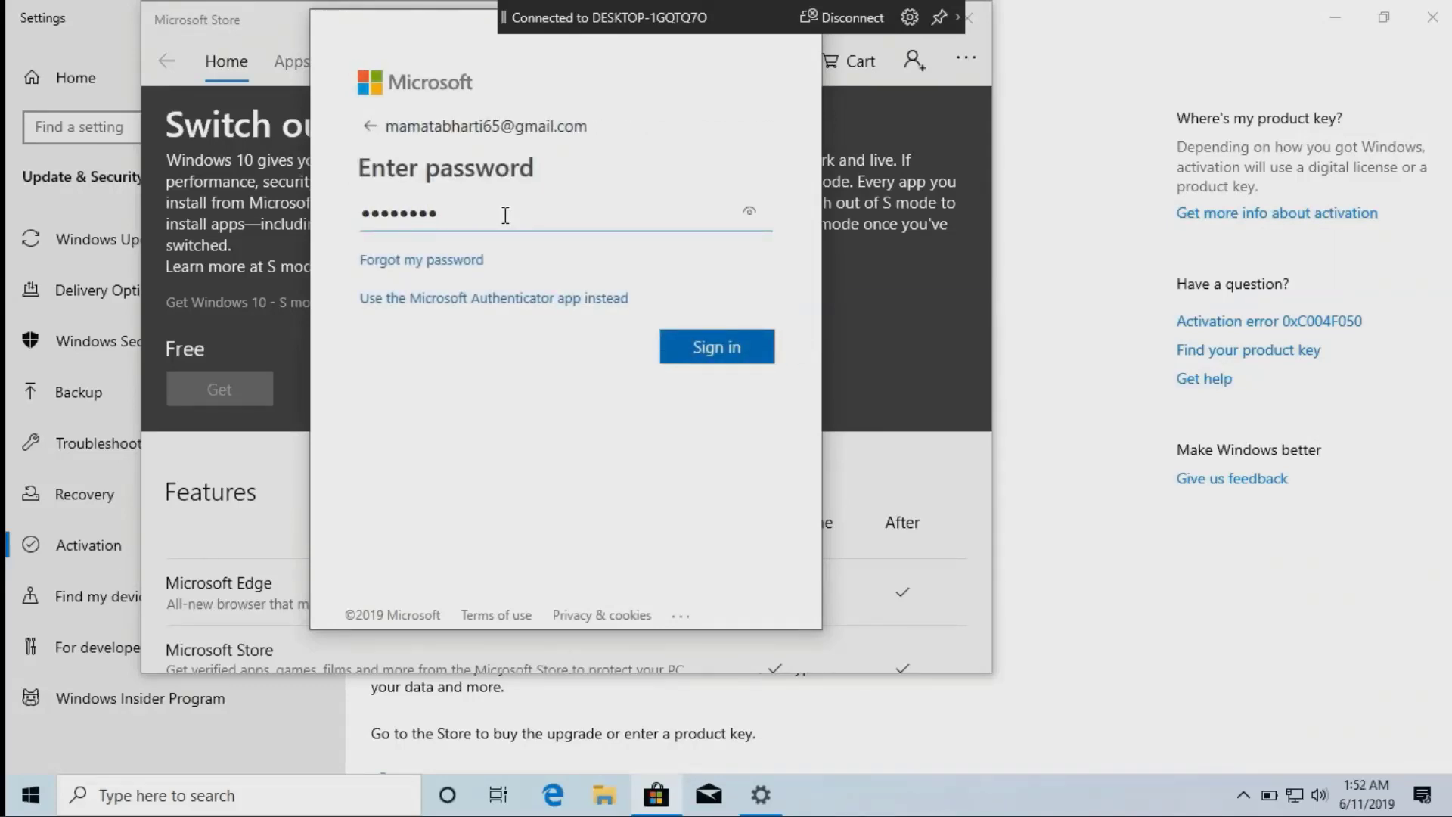
pyautogui.press('Return')
pyautogui.write('******')
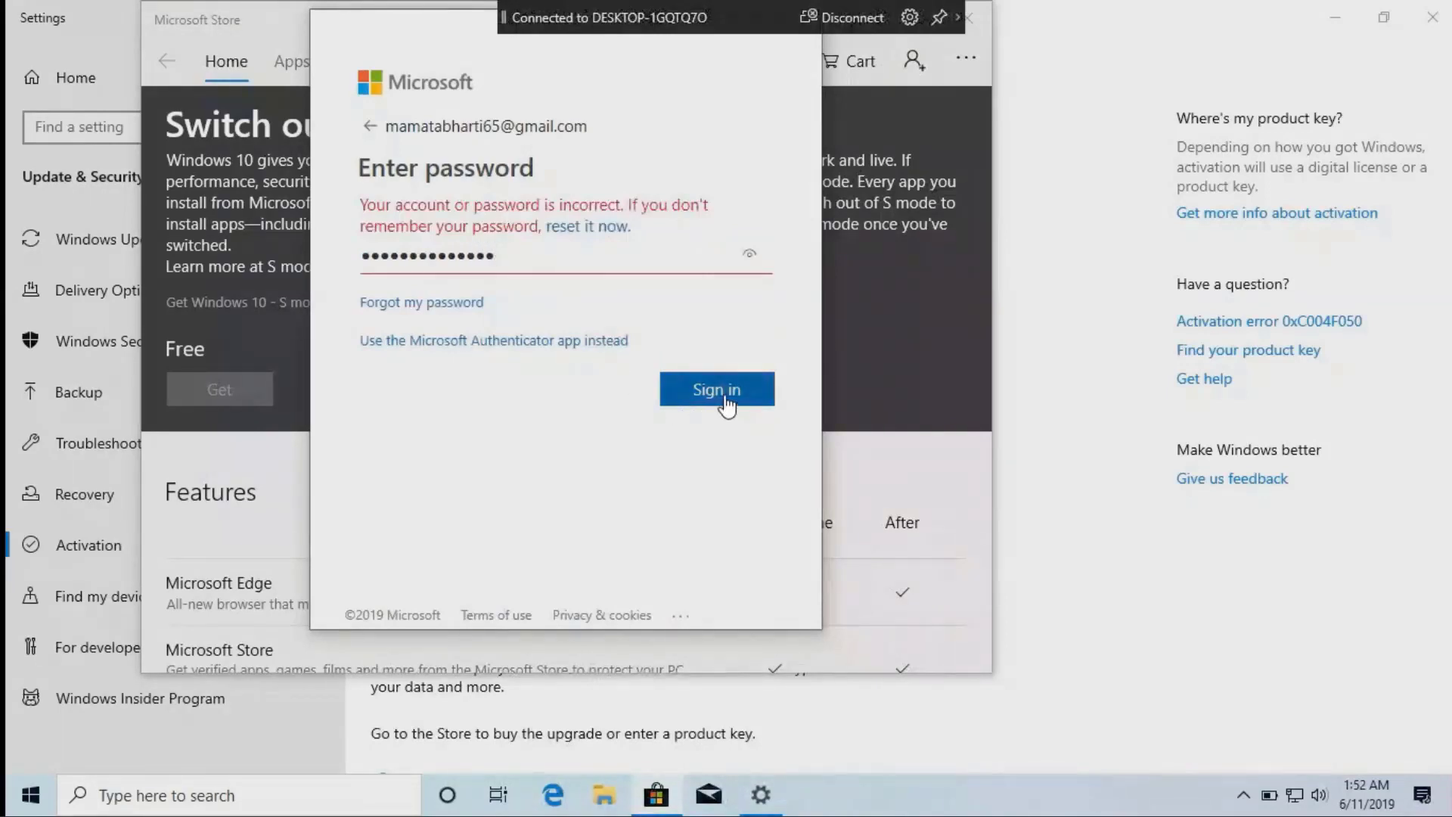
pyautogui.click(719, 392)
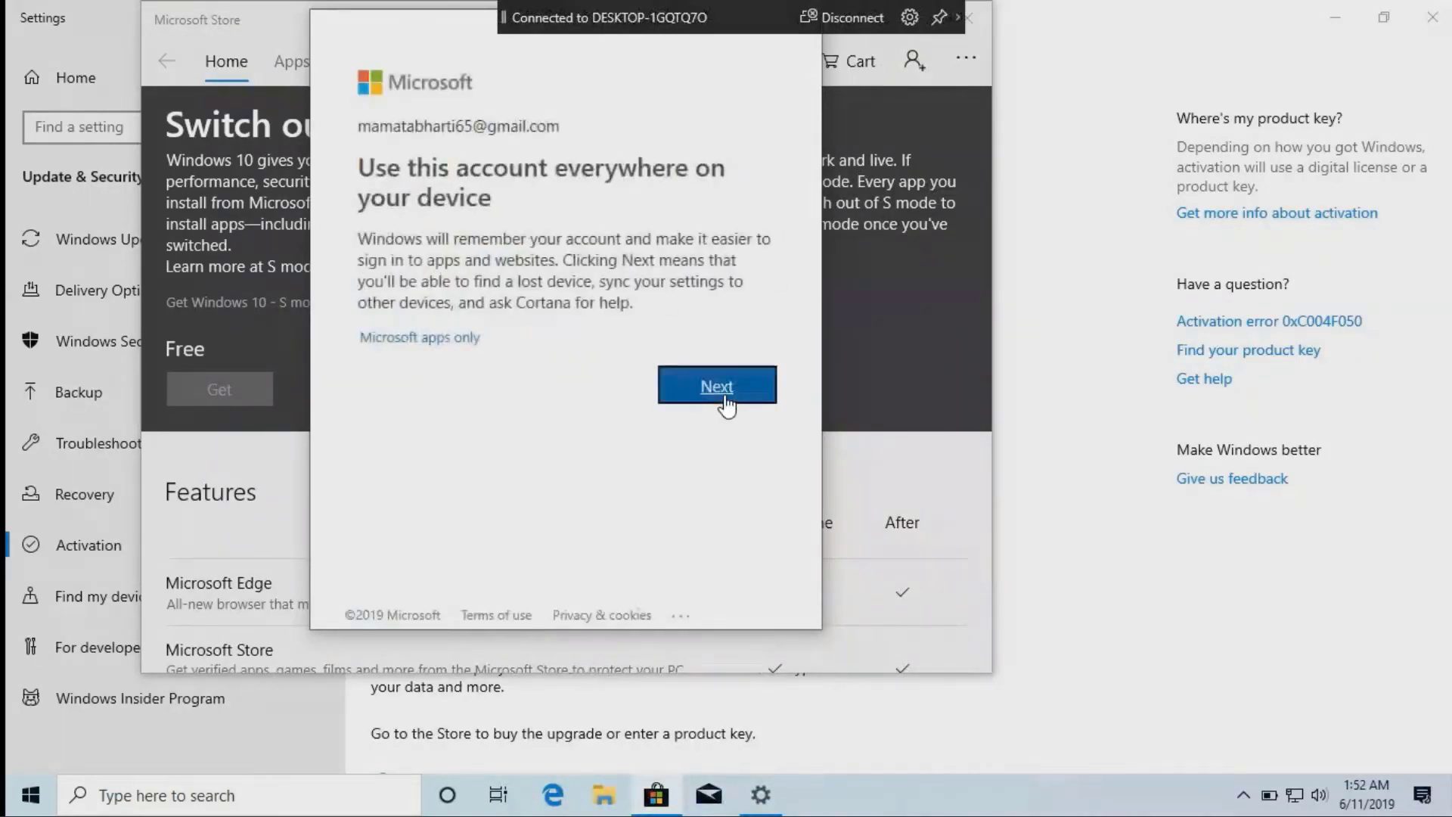
# - Agree to use the account on this device and dismiss the 'You're all set!' confirmation
pyautogui.click(726, 402)
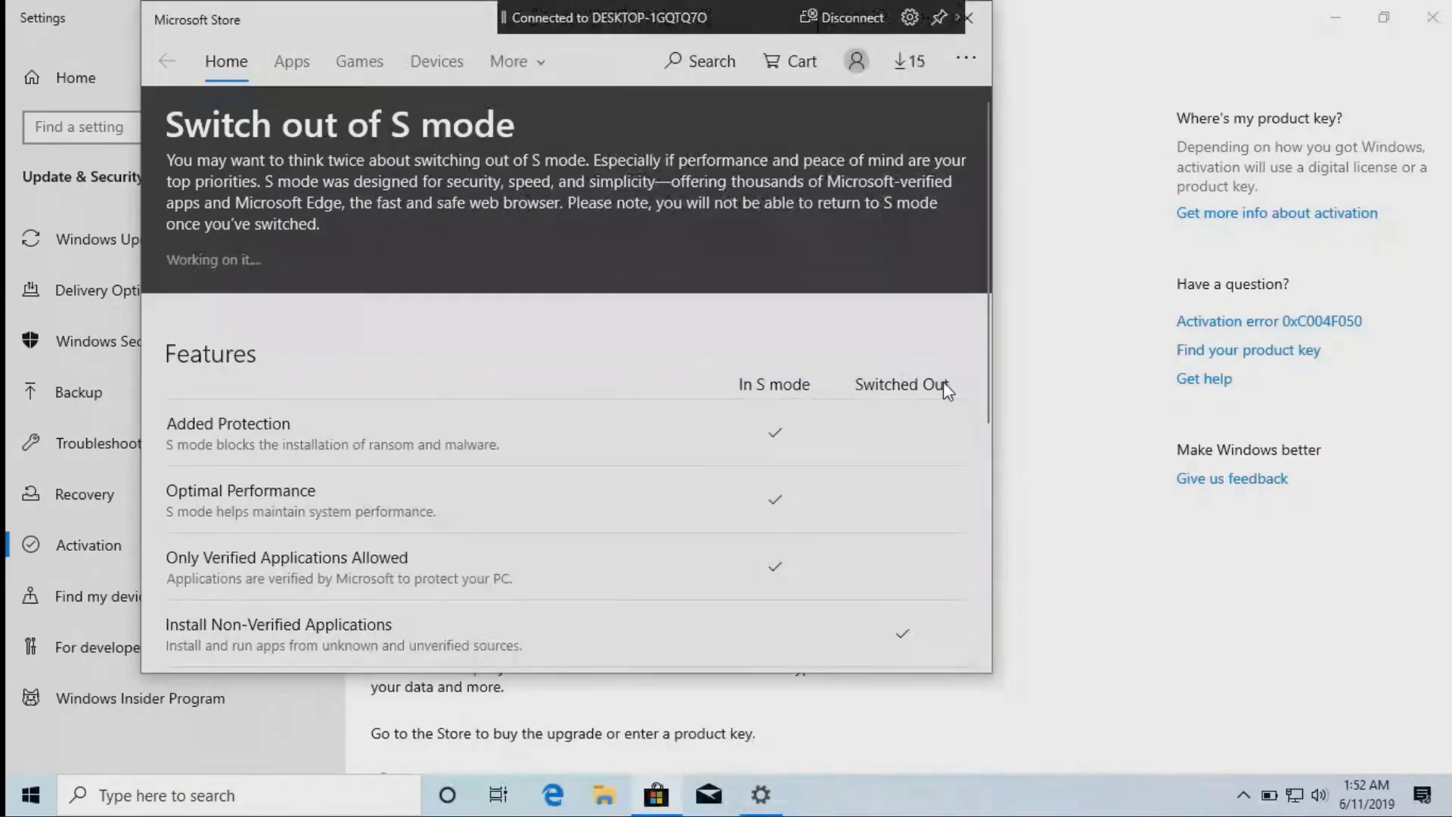
pyautogui.click(983, 478)
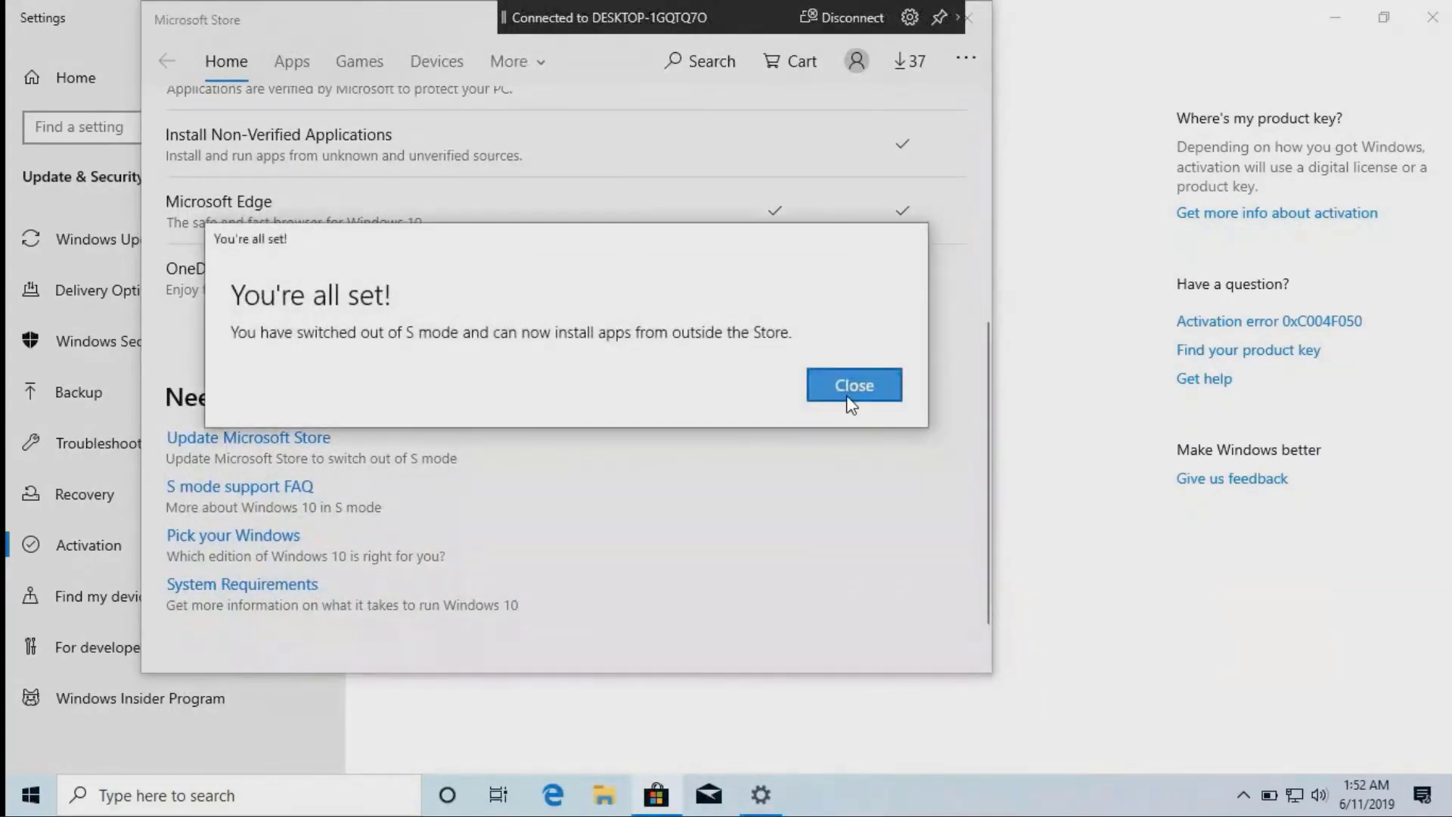
pyautogui.click(848, 389)
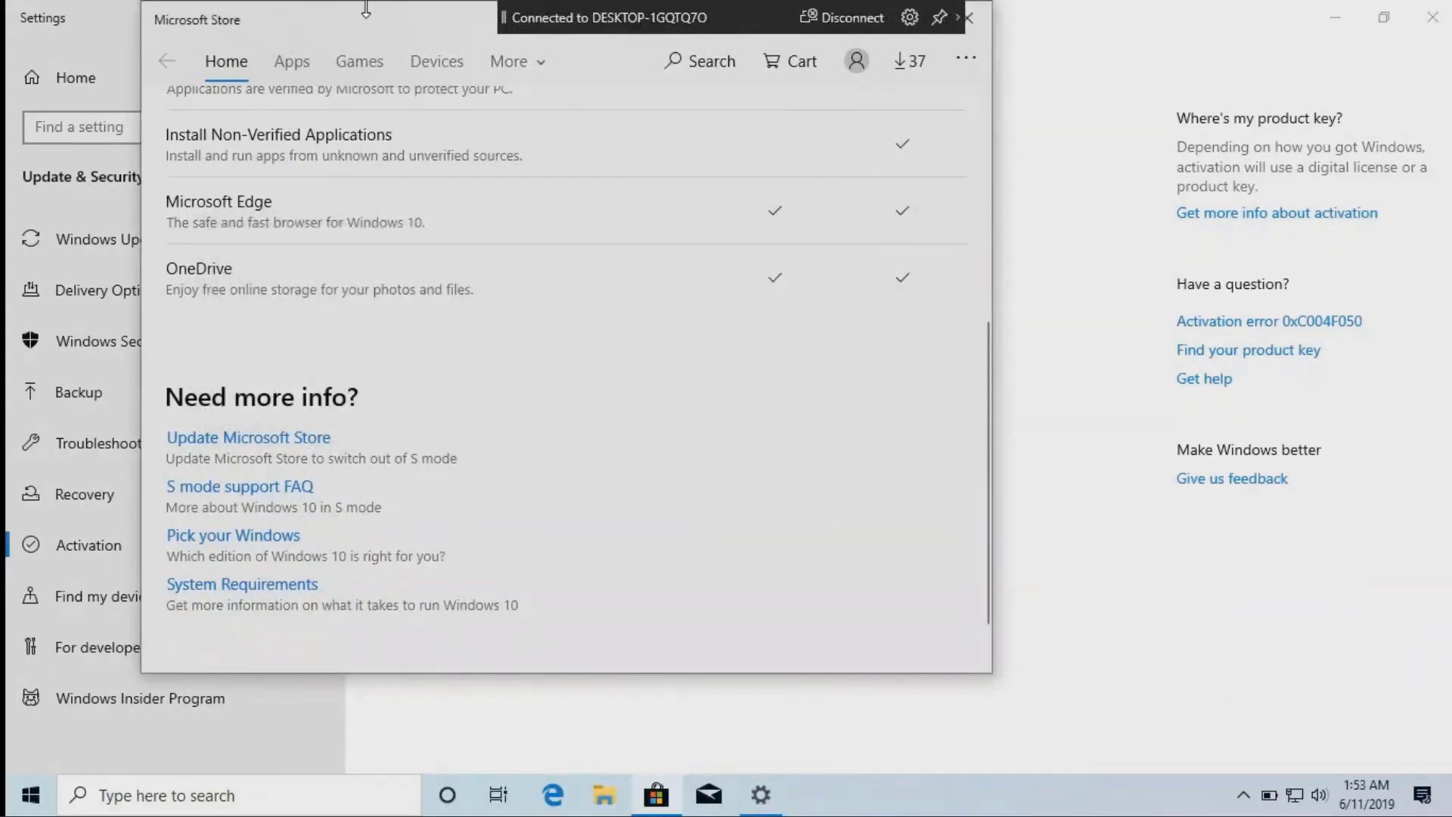
# - Move the Store window aside and minimize it to confirm Activation shows Windows 10 Home
pyautogui.moveTo(379, 28); pyautogui.dragTo(468, 185)
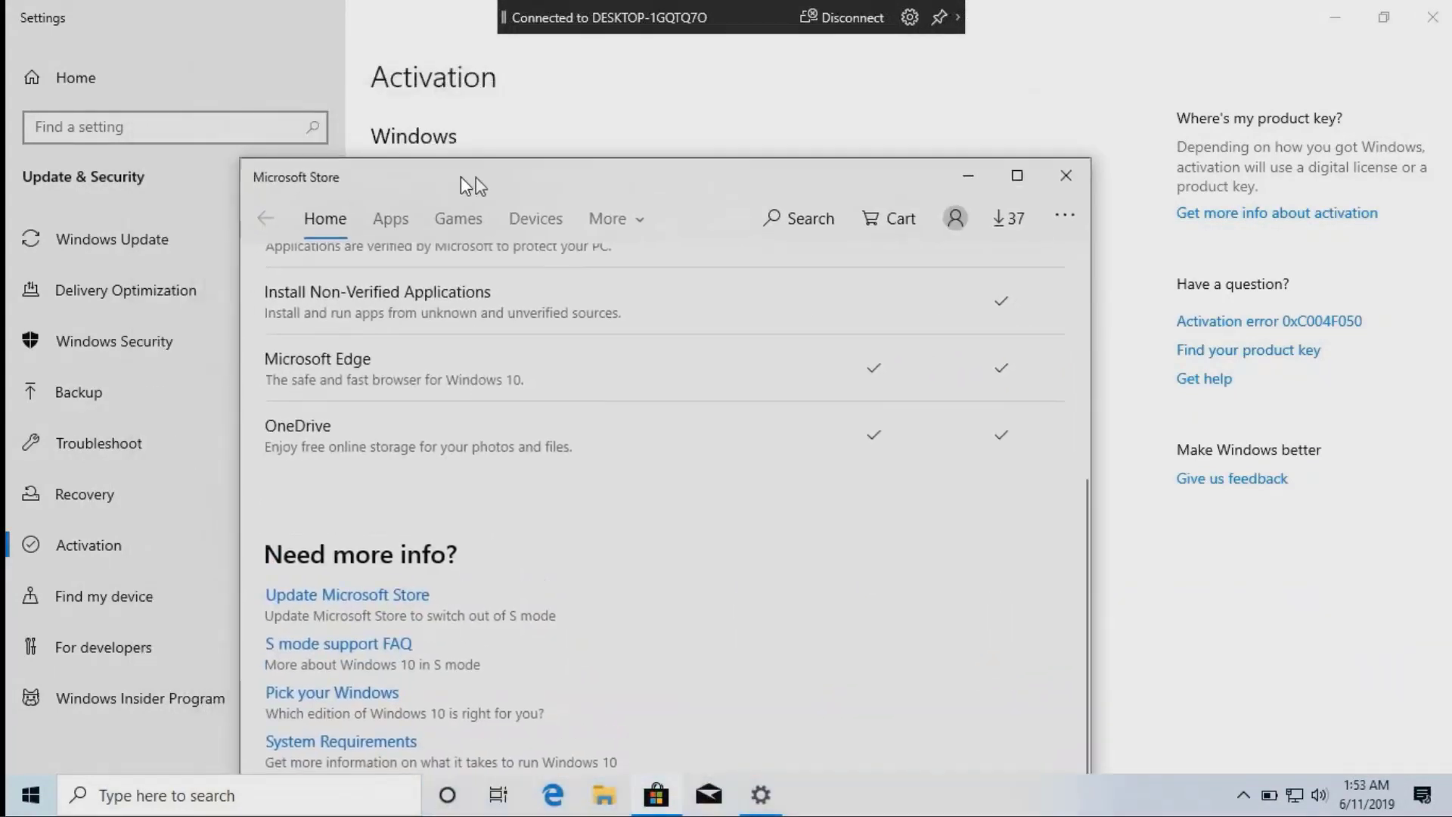
pyautogui.click(988, 180)
pyautogui.click(1334, 20)
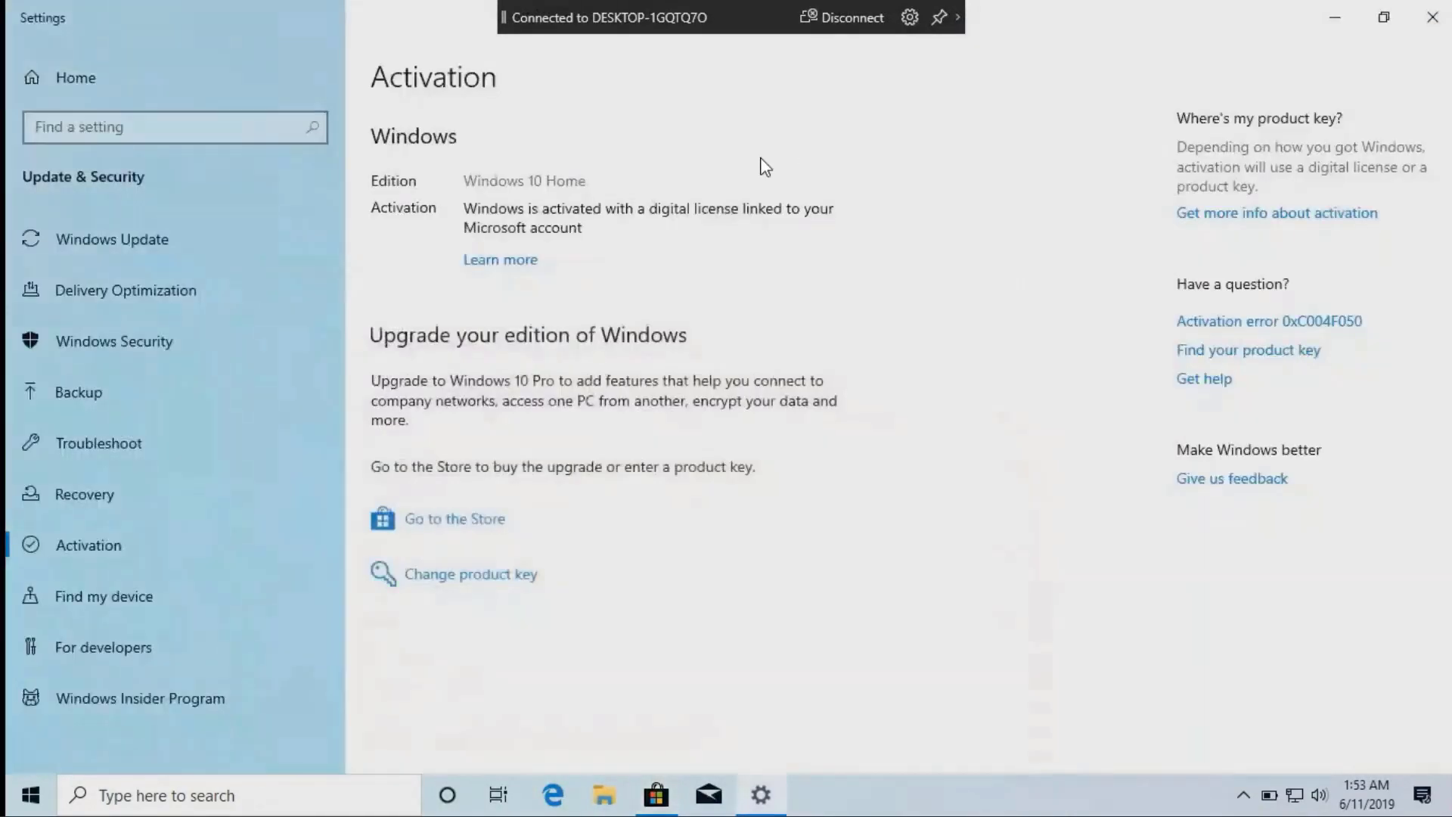
# - Minimize Settings, refresh the desktop, and open This PC Properties showing Windows 10 Home
pyautogui.click(1342, 14)
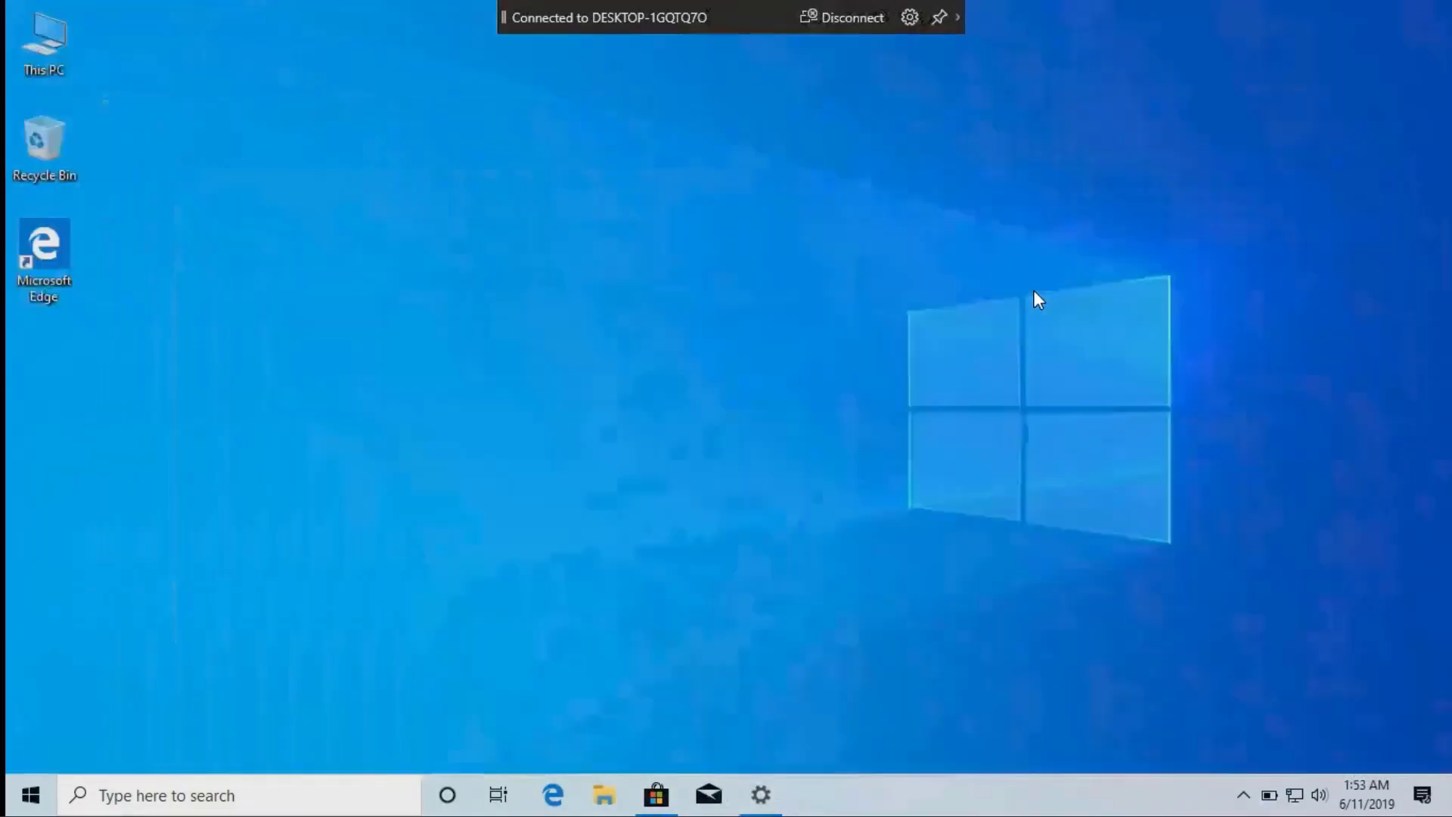
pyautogui.rightClick(460, 251)
pyautogui.click(499, 313)
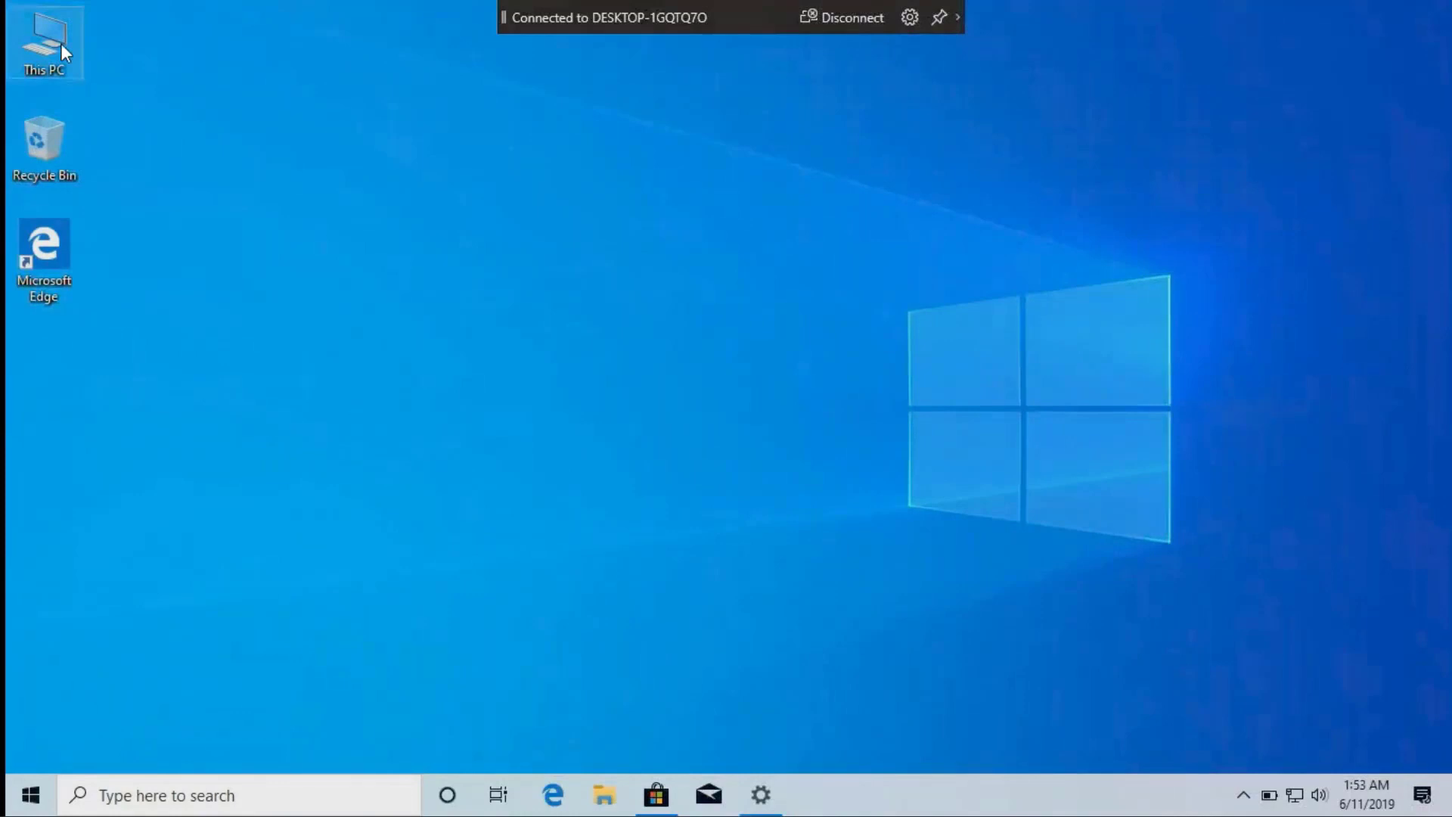
pyautogui.rightClick(64, 42)
pyautogui.click(145, 298)
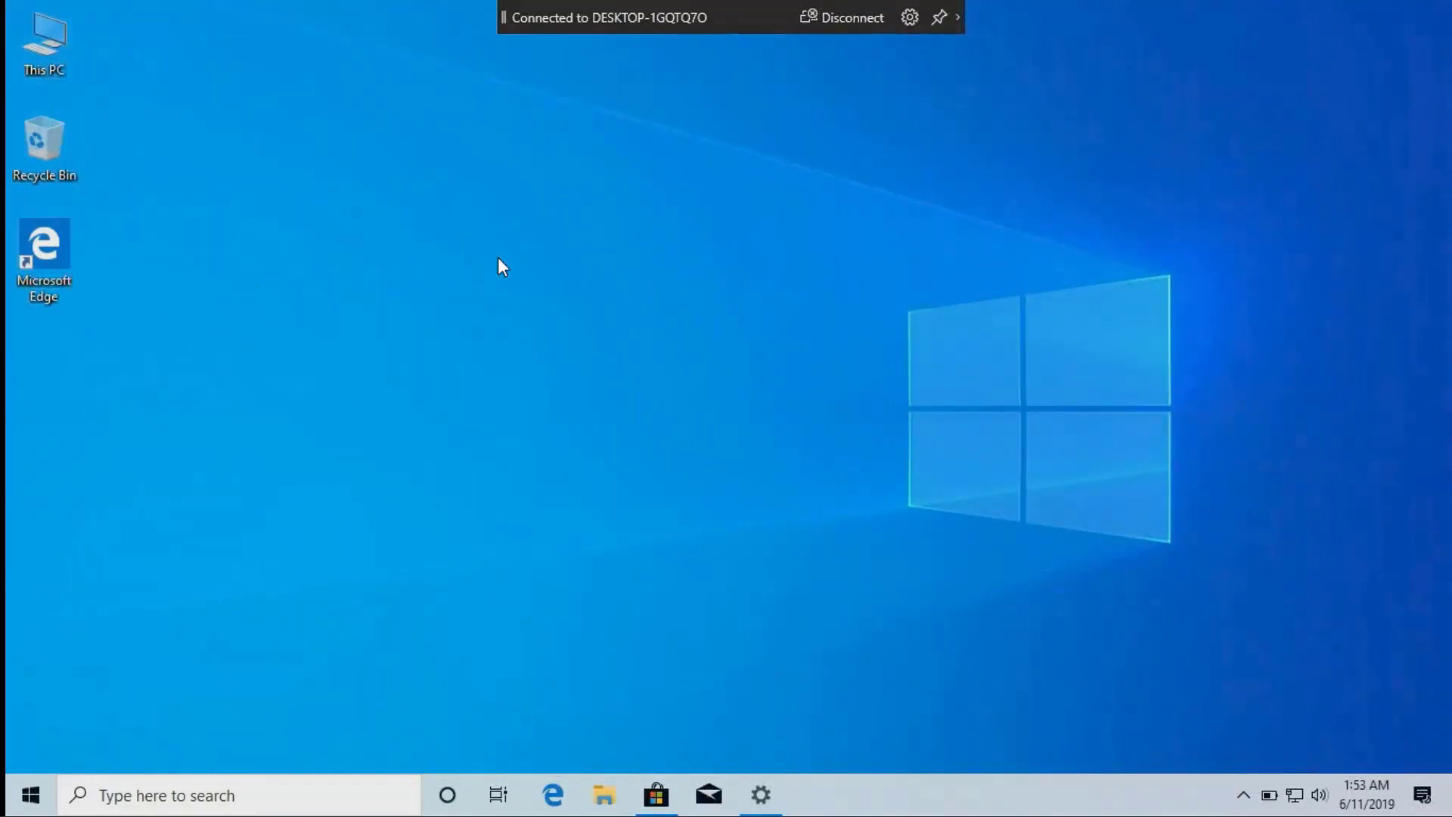